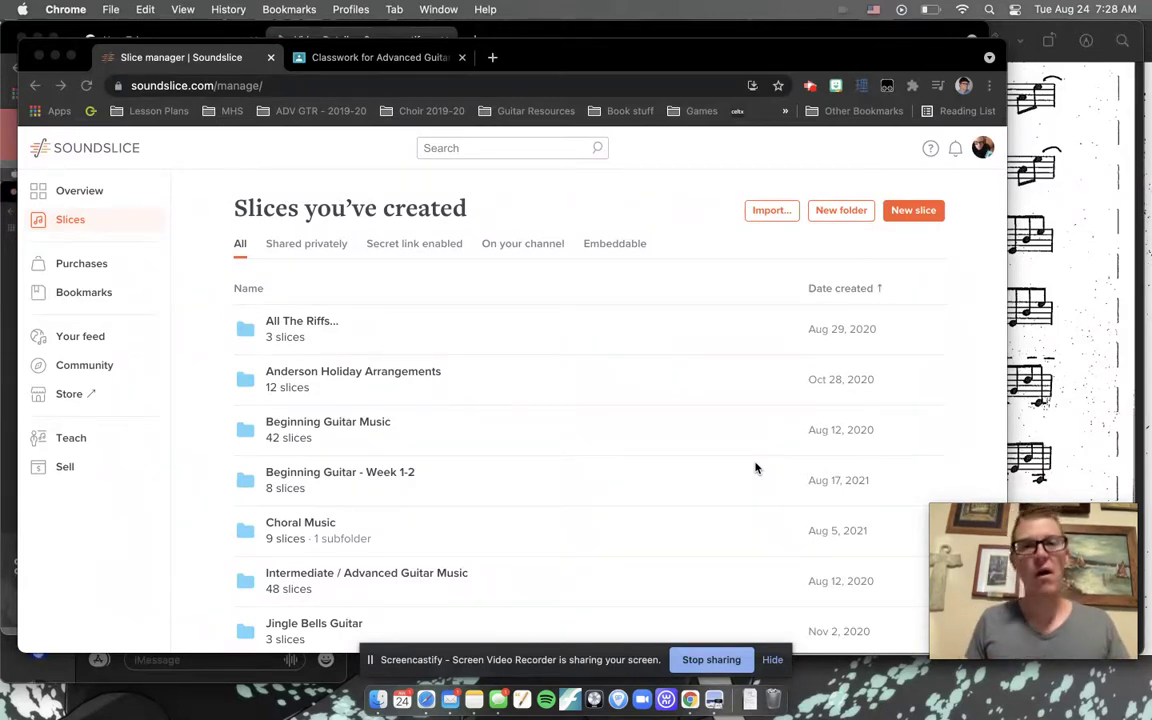
Toggle Chrome full screen on and then back off.
click(70, 56)
mouse_move(125, 3)
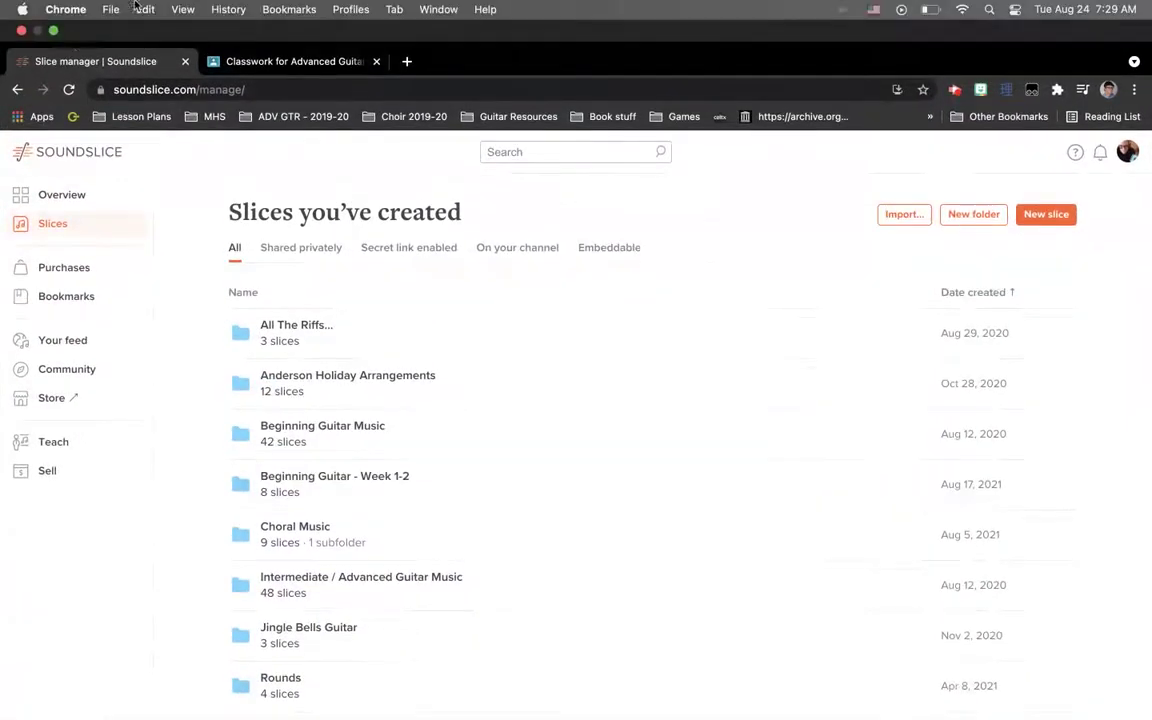
click(54, 31)
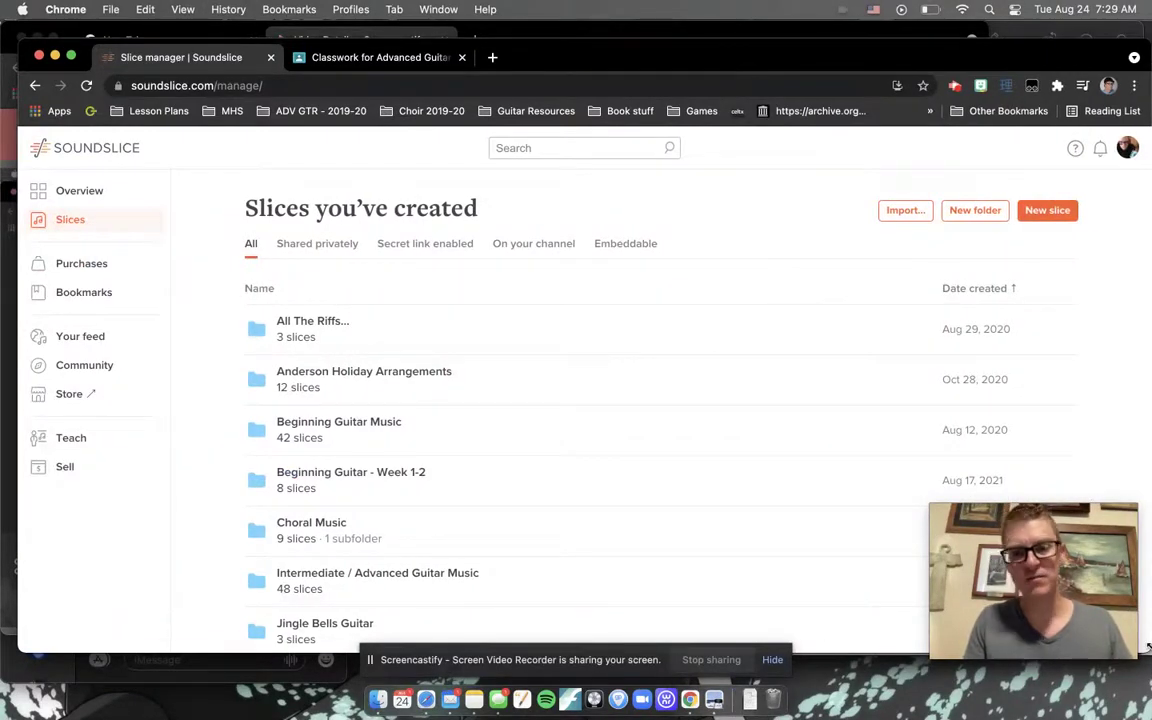
Stretch the browser window to the screen edges and start a new slice.
drag(1148, 648, 1147, 714)
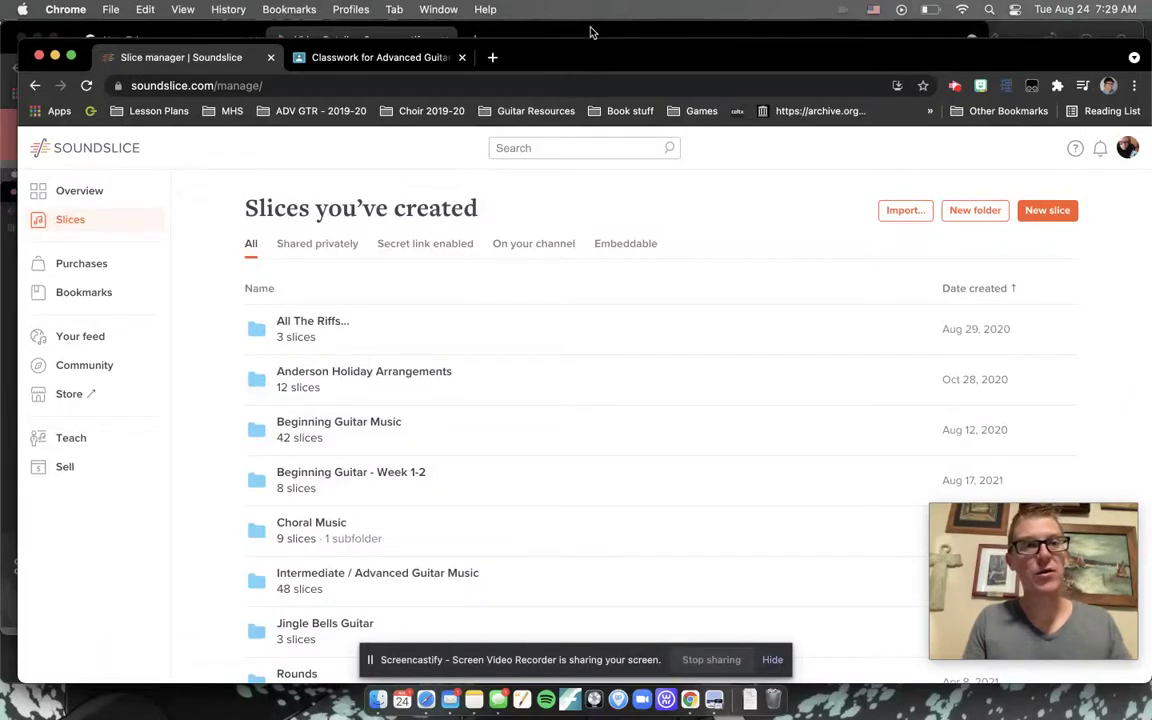
drag(576, 46, 555, 33)
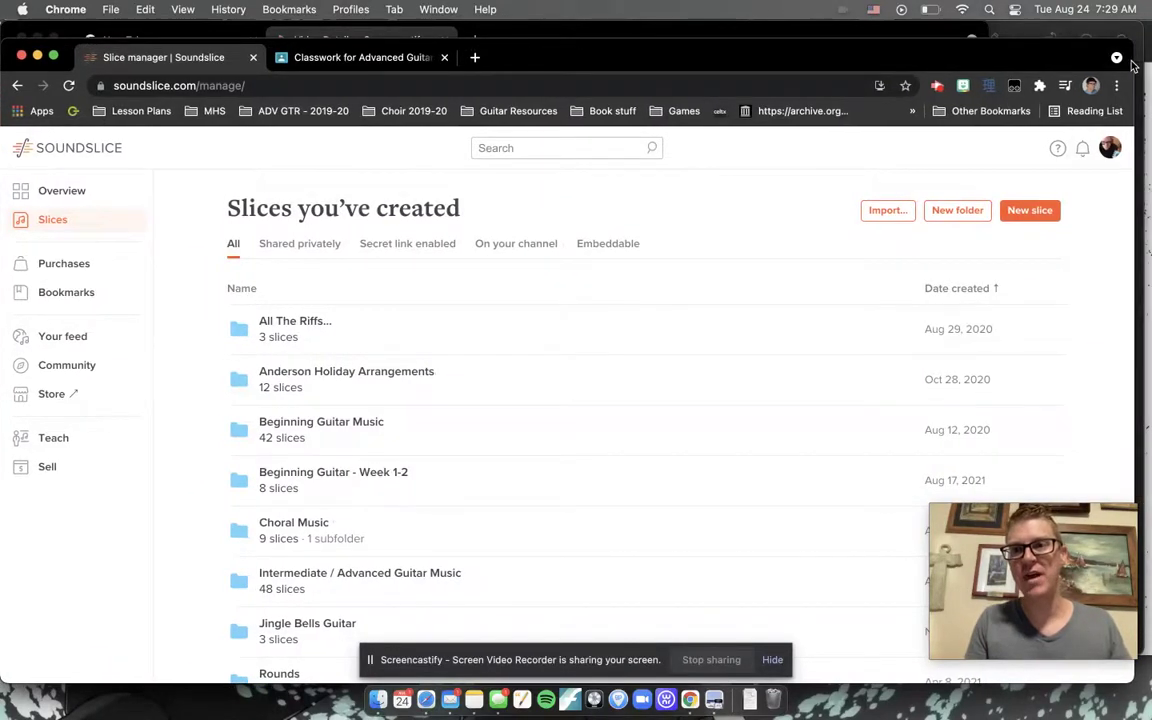
drag(1133, 65, 1148, 60)
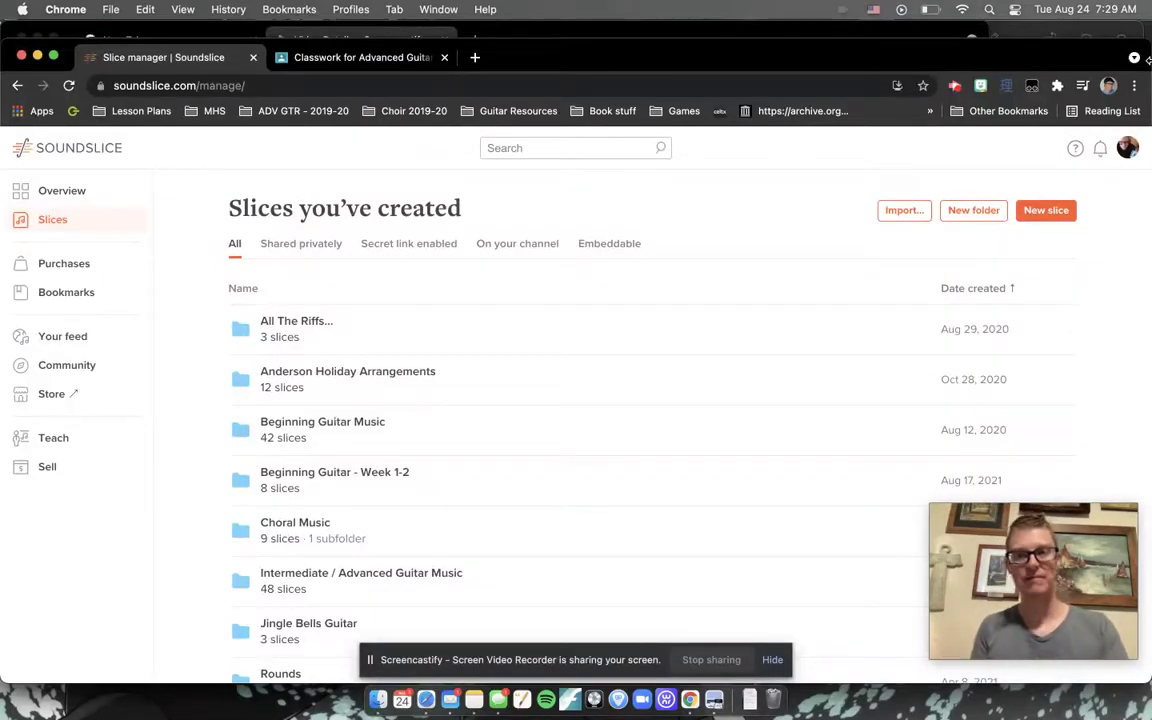
click(1046, 211)
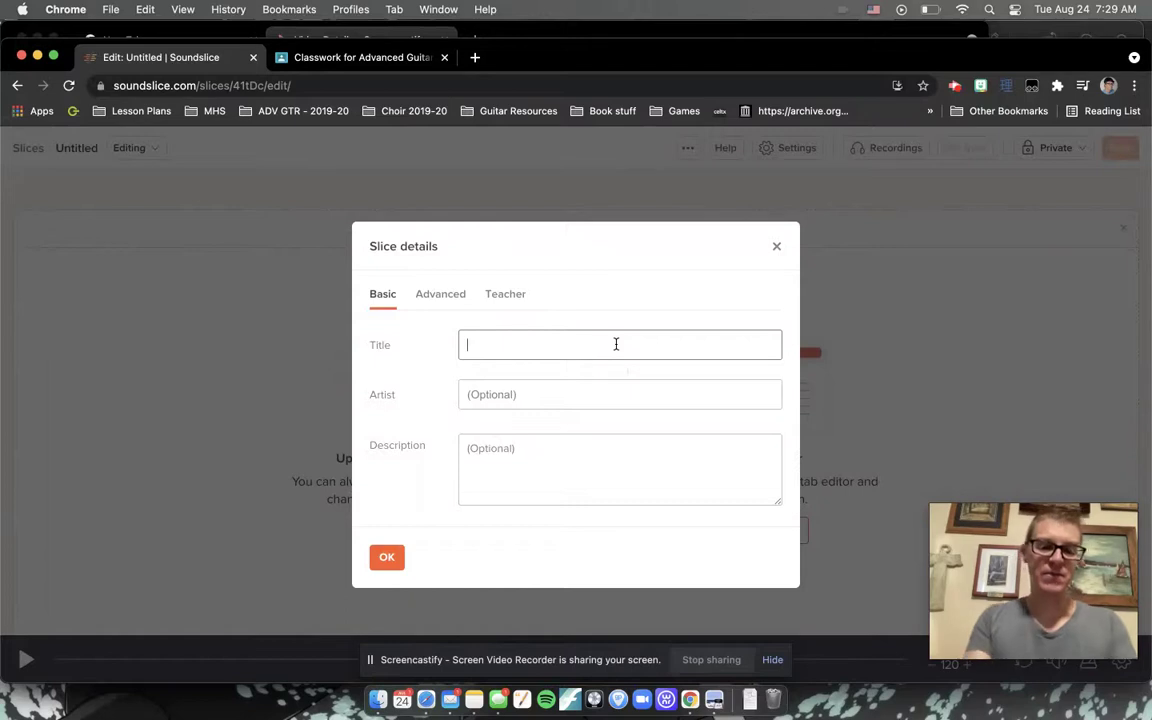
Title the slice 'Crazy Train - Anderson' with artist 'Anderson' and save the details.
text(Crazy T)
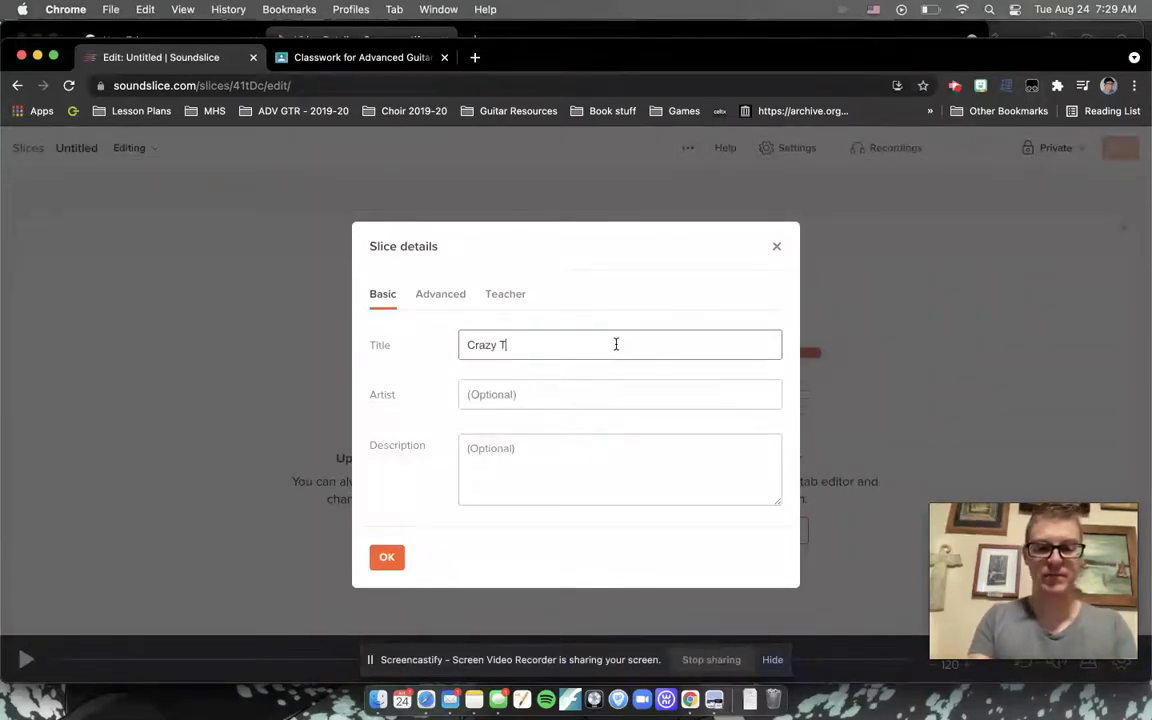
text(rain -)
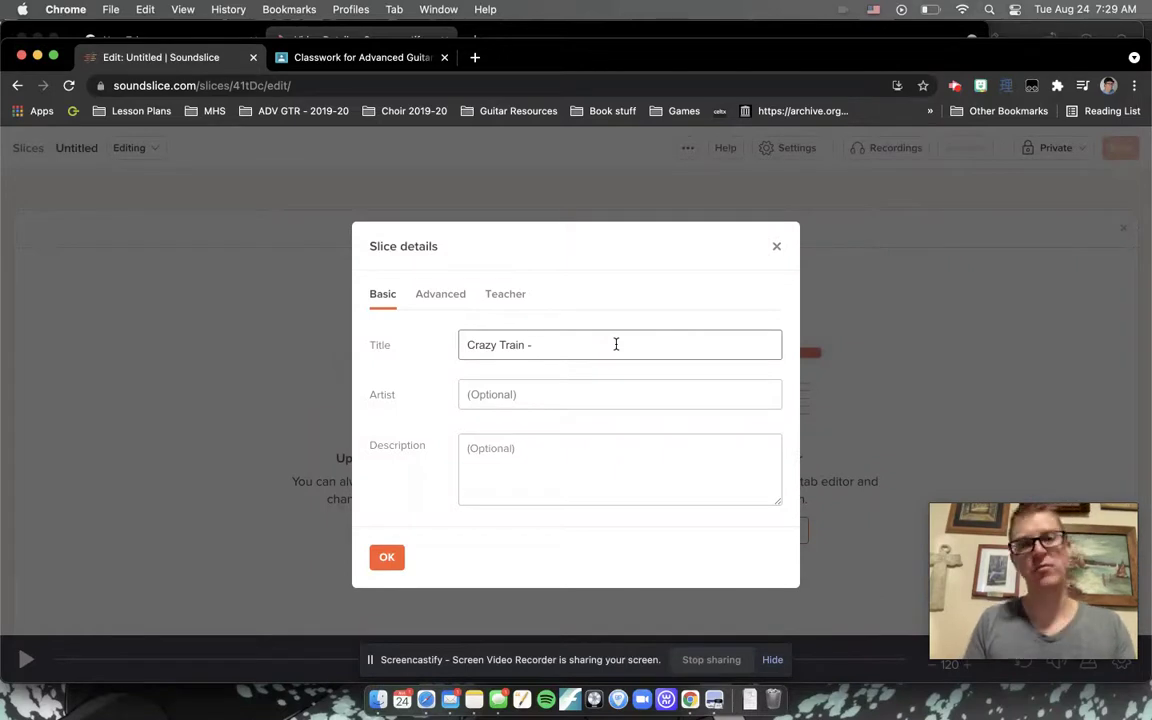
text( Andersdson)
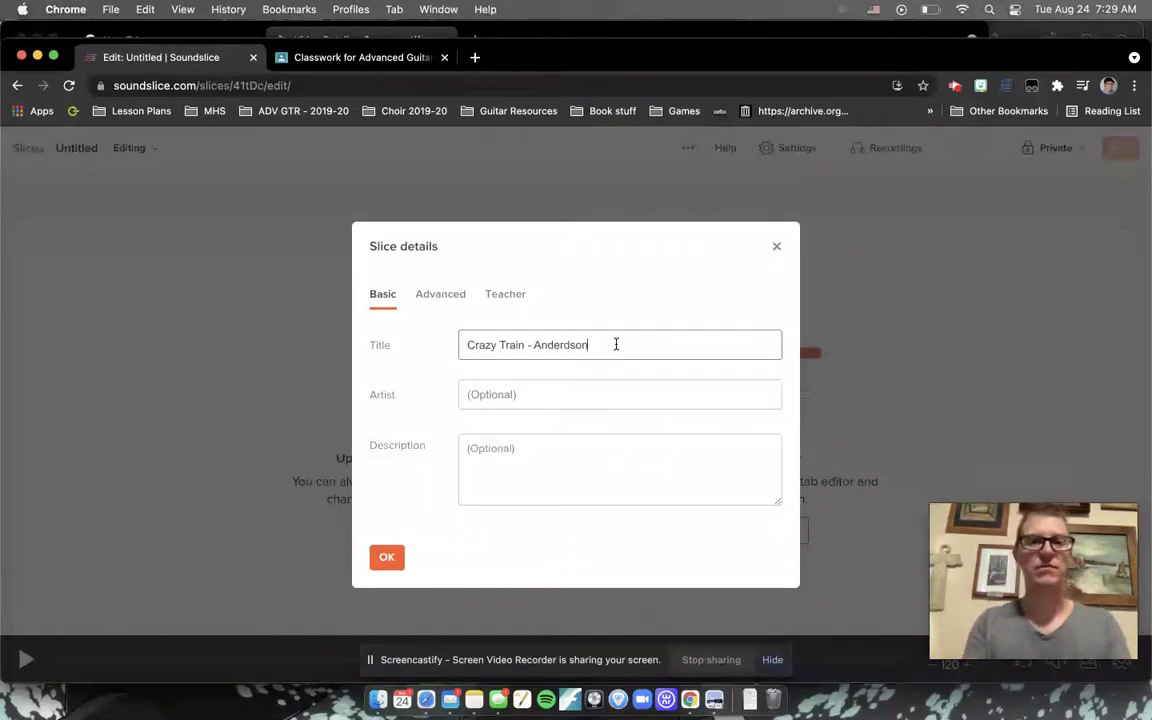
key(BackSpace)
key(BackSpace)
key(BackSpace)
key(BackSpace)
key(BackSpace)
text(son)
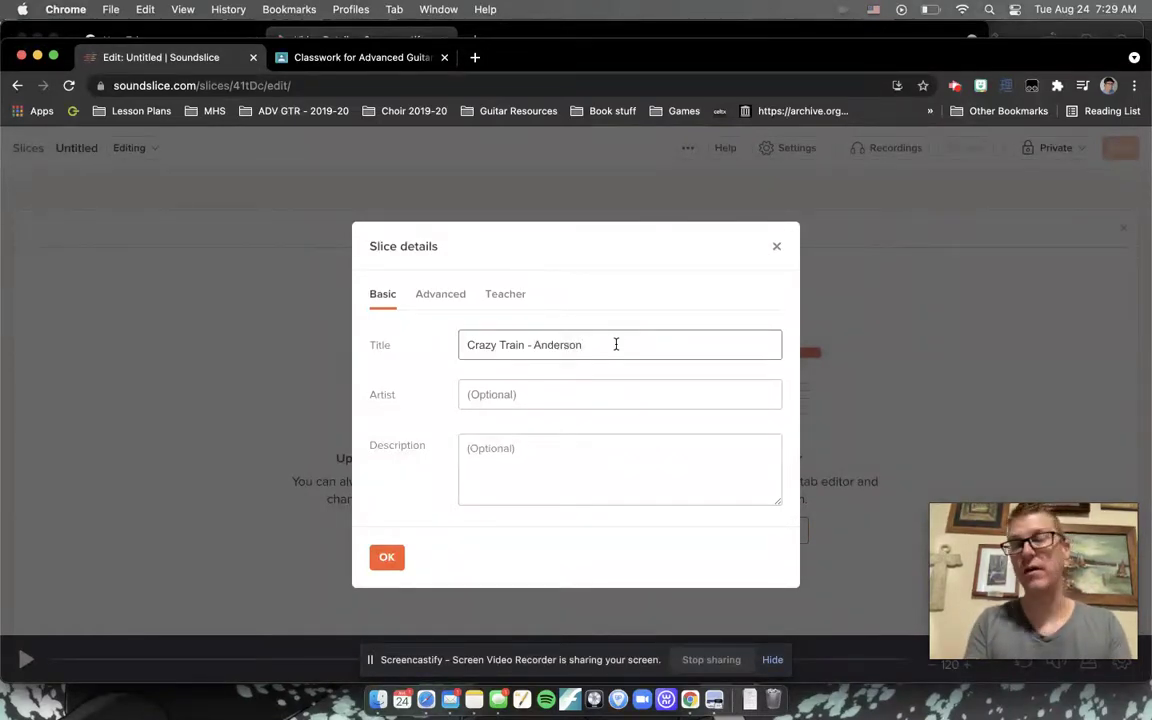
click(555, 394)
text(And)
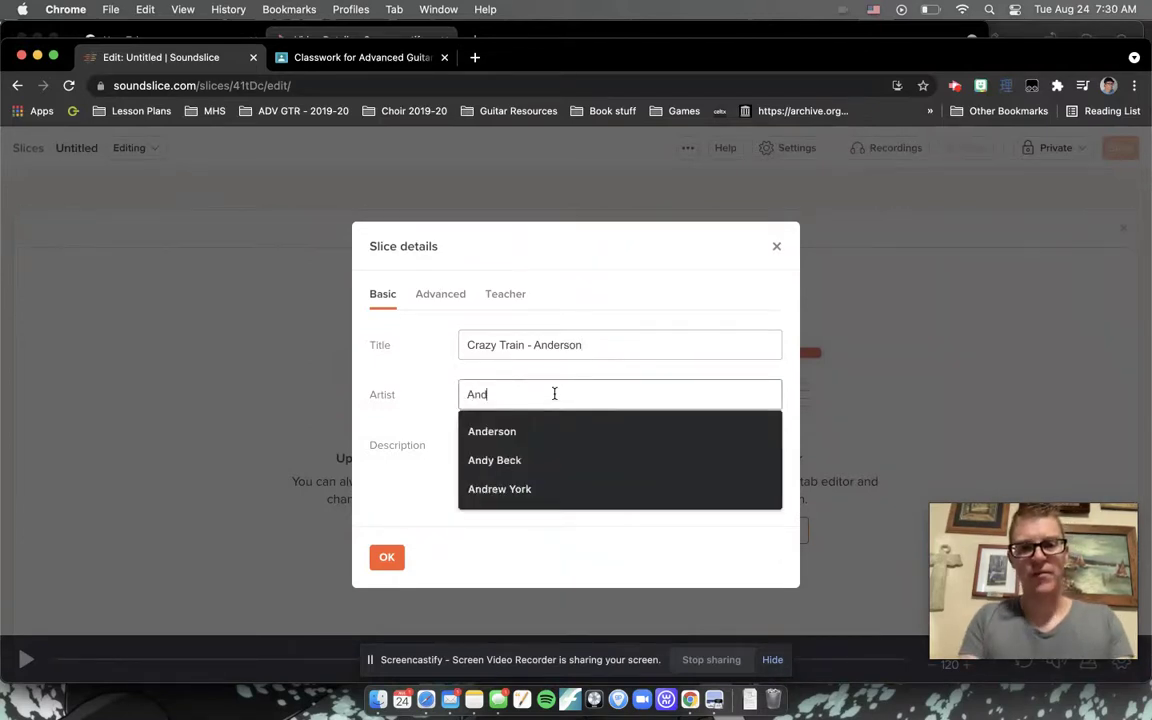
text(erson)
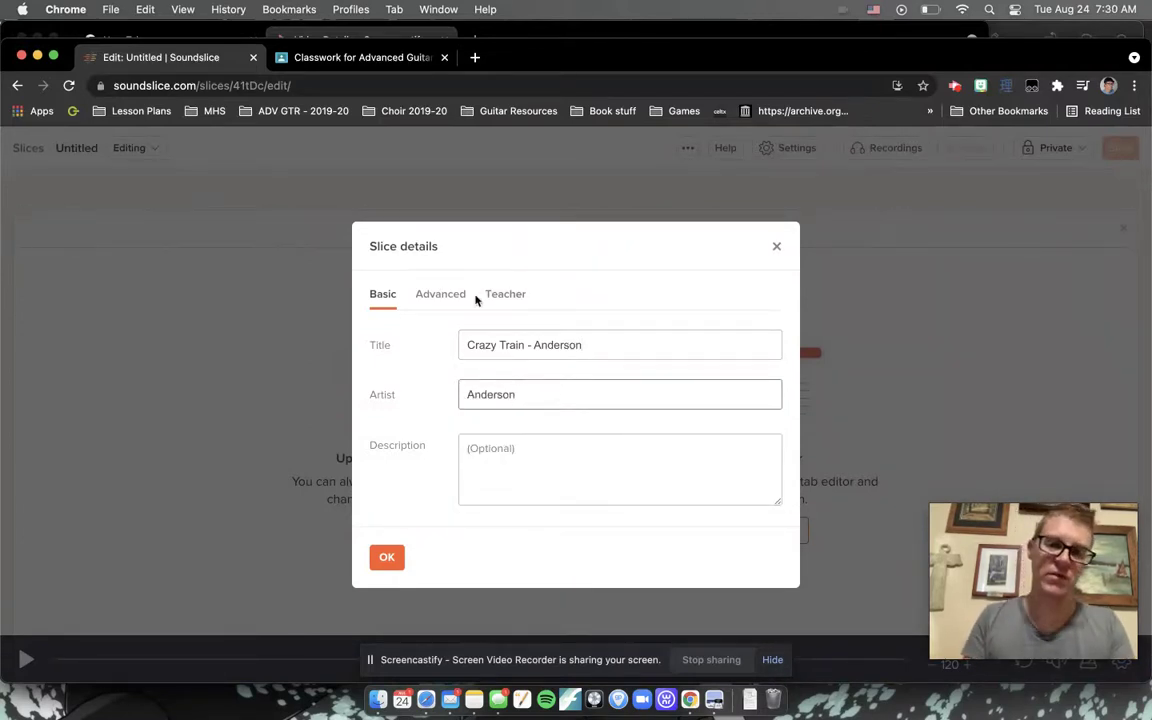
click(387, 558)
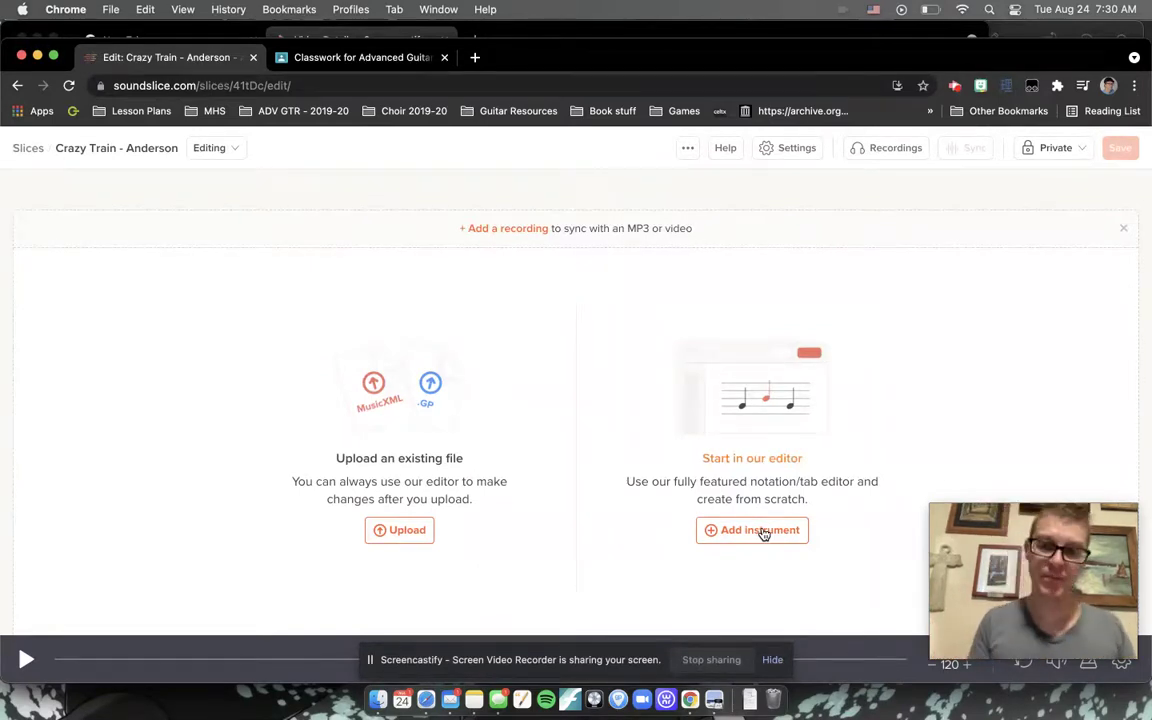
Add a Guitar instrument with notation and tab staff, and set input duration to eighth notes.
click(760, 531)
click(275, 430)
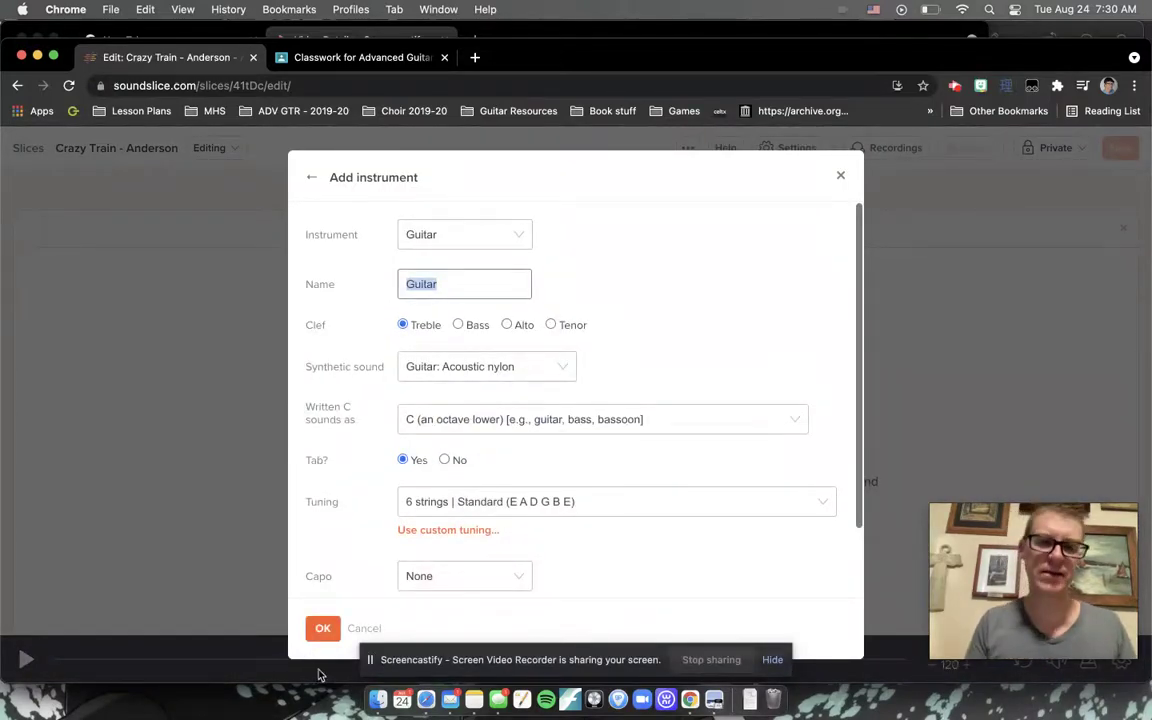
click(320, 628)
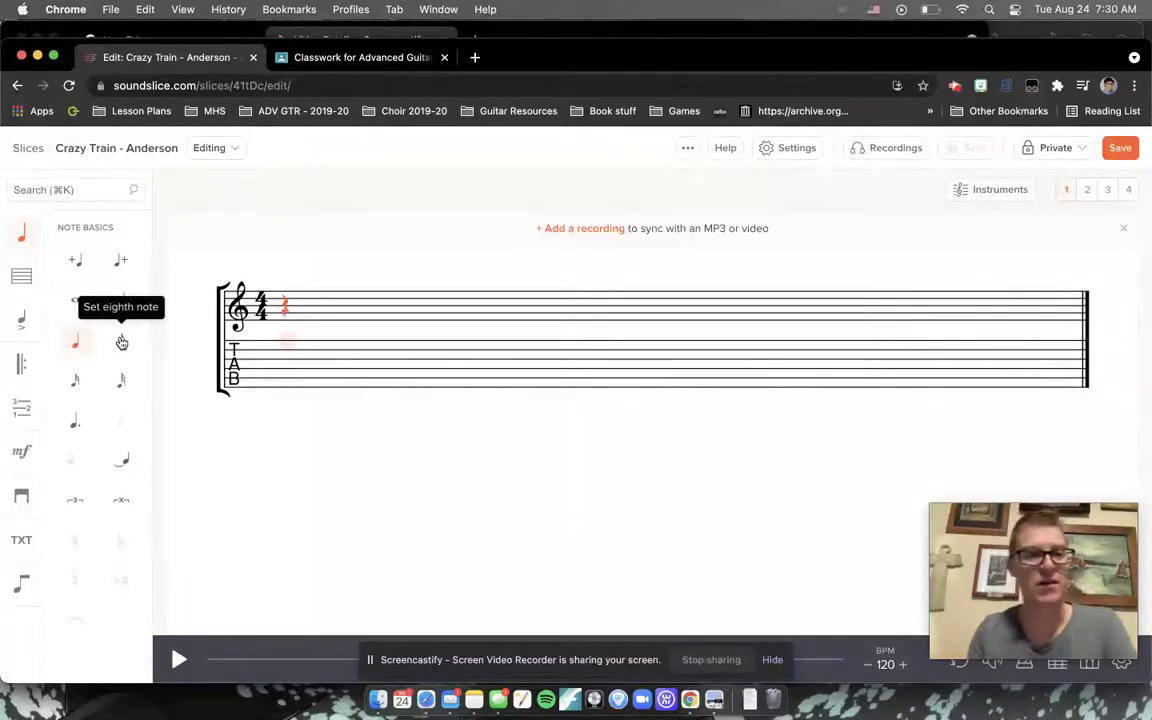
click(121, 343)
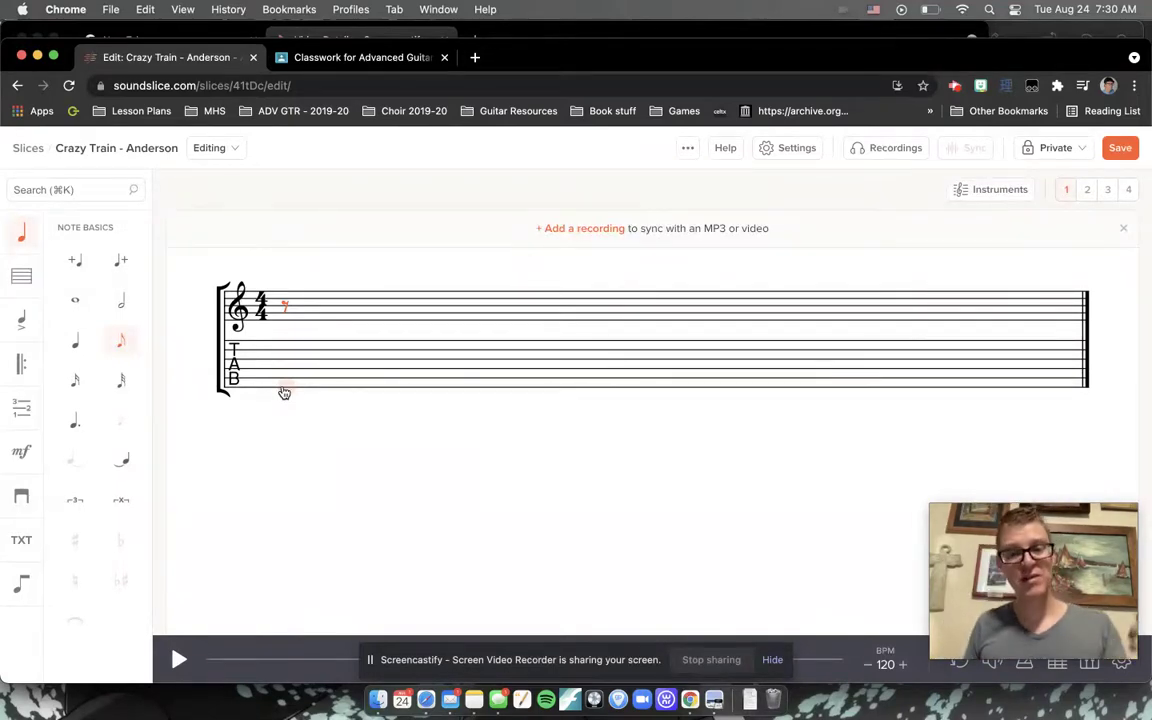
Enter bar 1 as eighth notes tabbed 2-2-4-2-5-2-4-2, then play it back.
click(284, 393)
text(2 2)
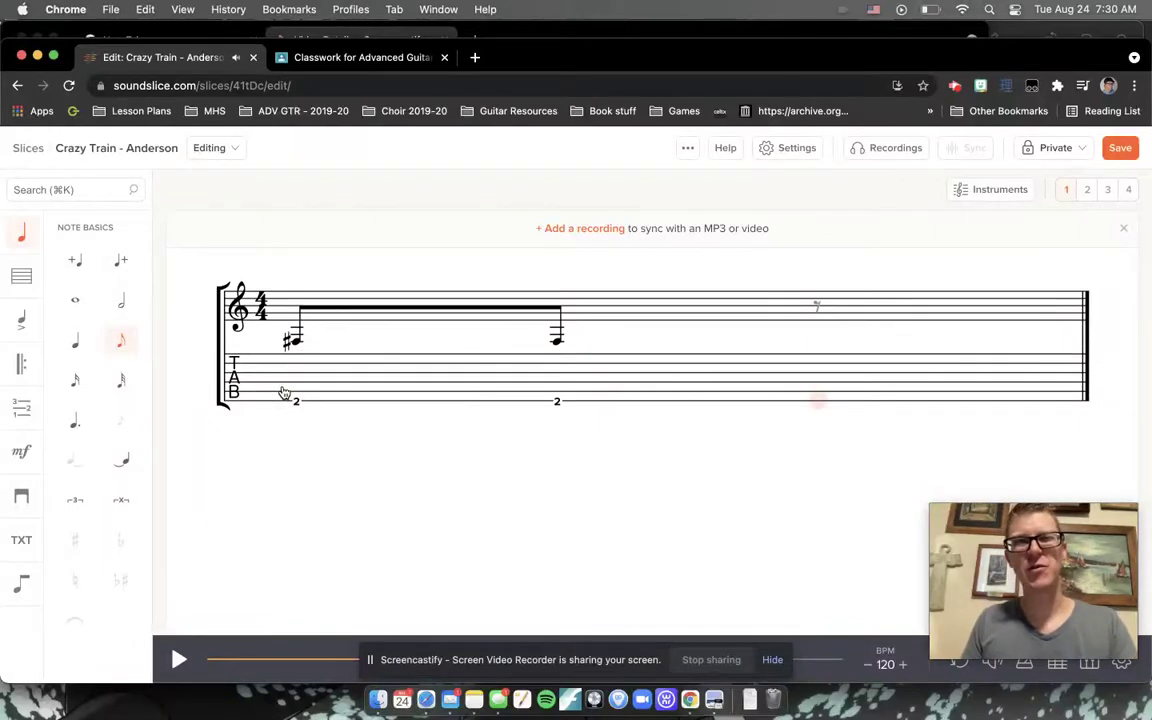
text(4)
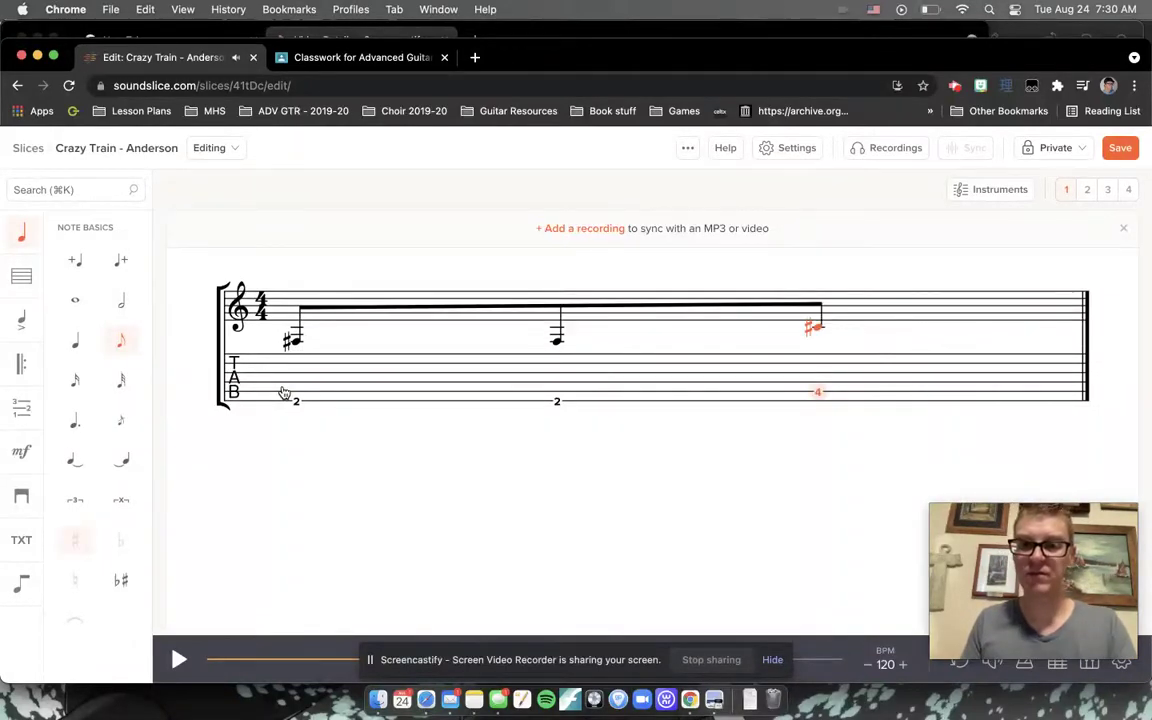
key(Right)
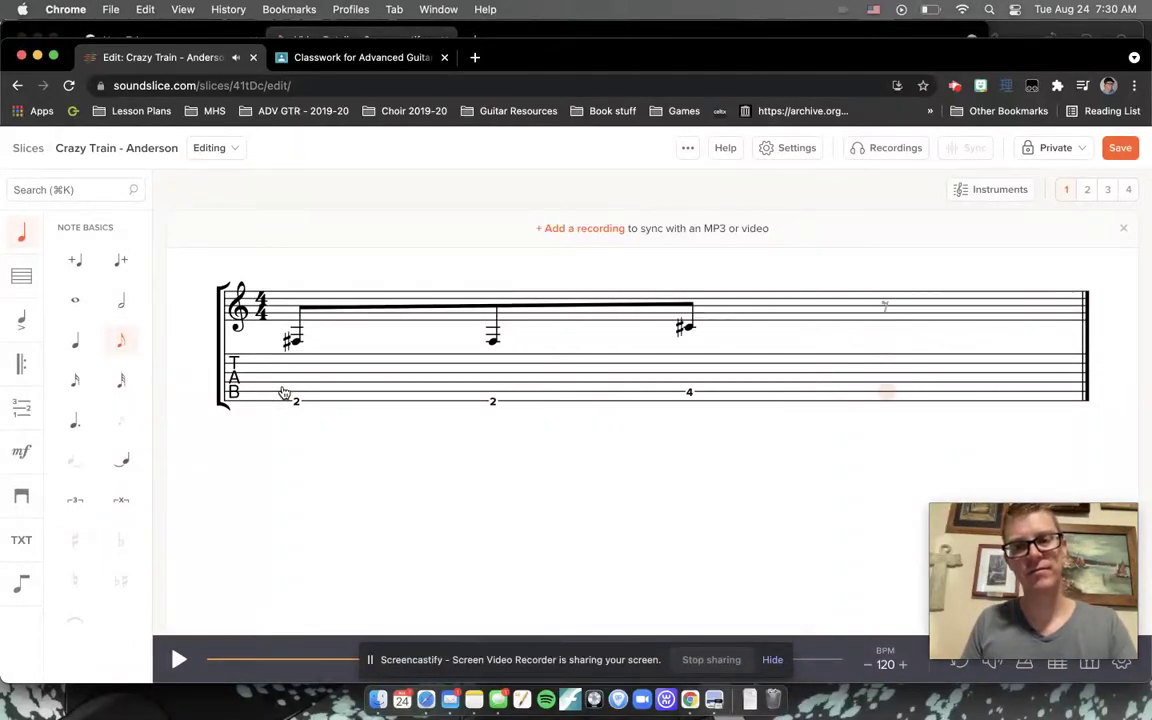
text(2 5)
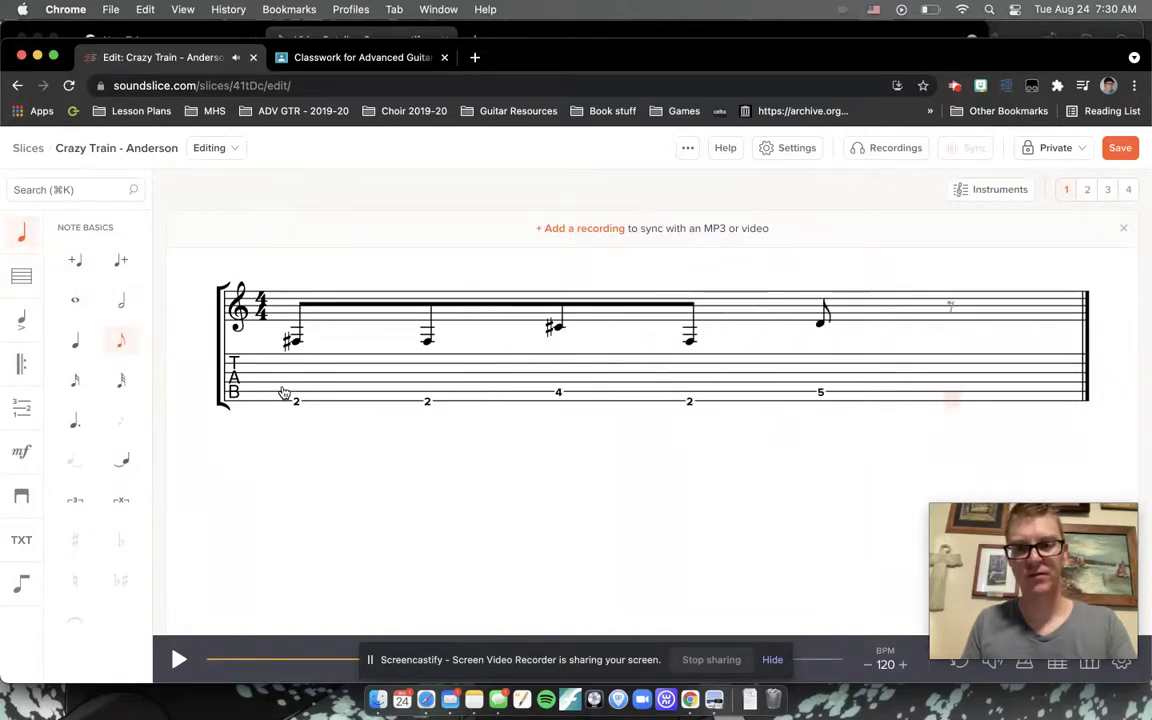
key(Right)
key(Down)
text(2)
key(Right)
key(Up)
text(4)
key(Right)
key(Down)
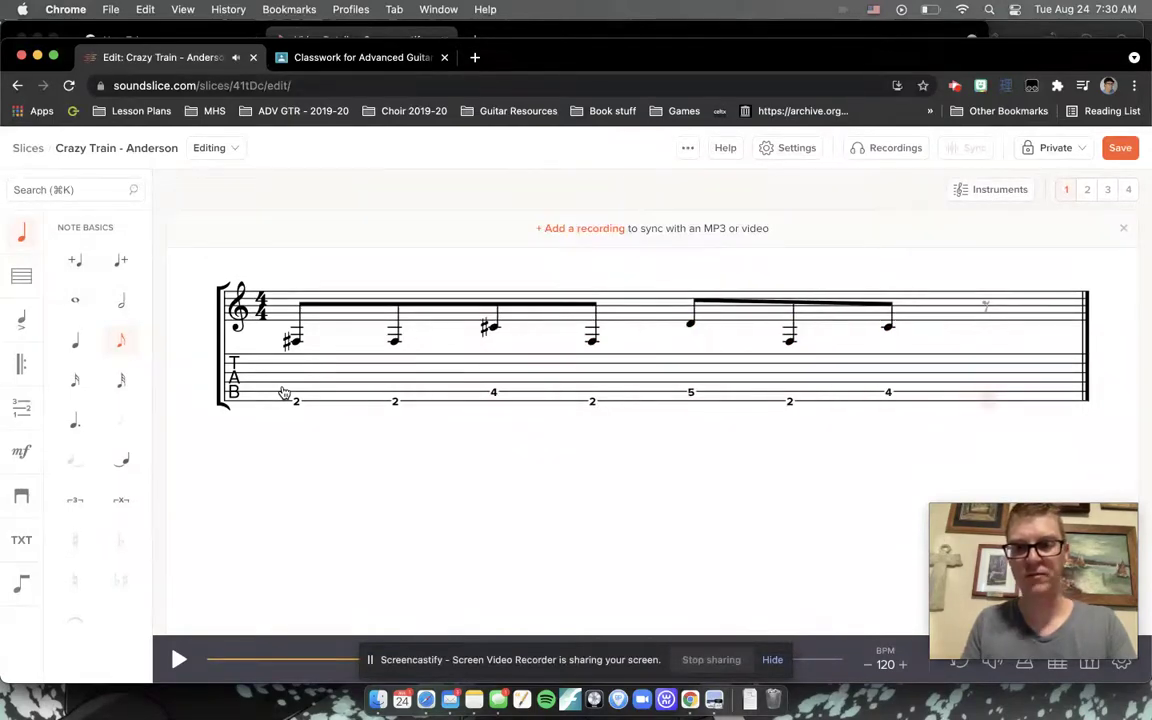
text(2)
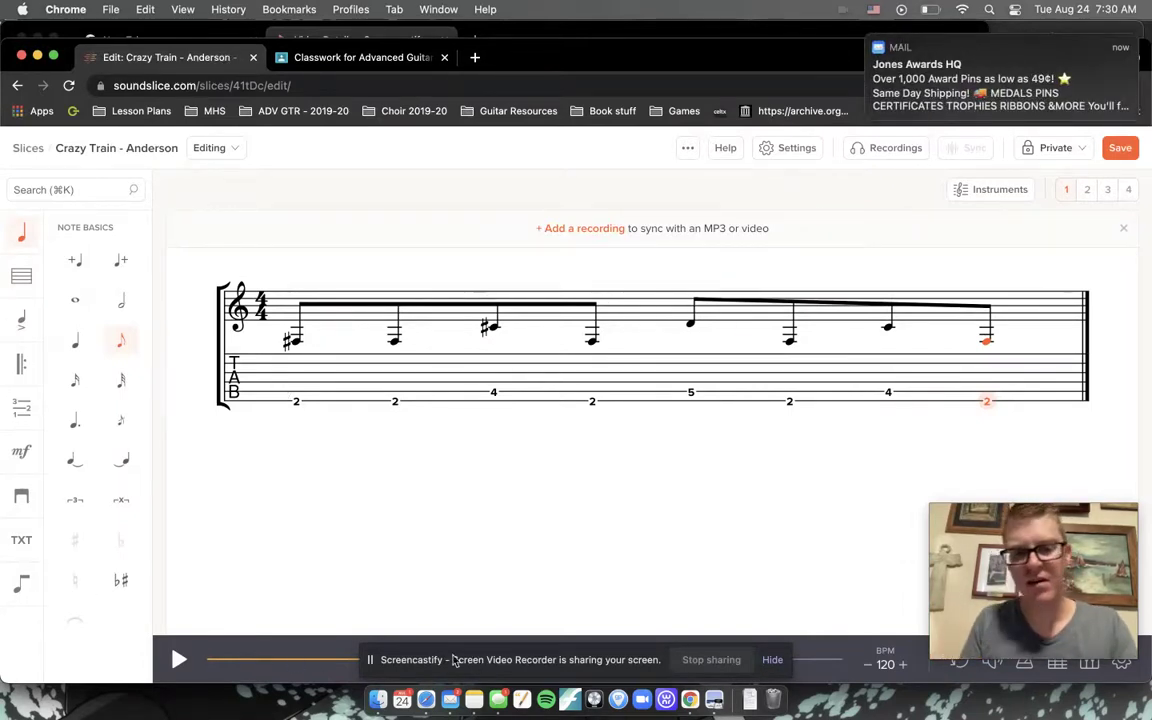
click(207, 661)
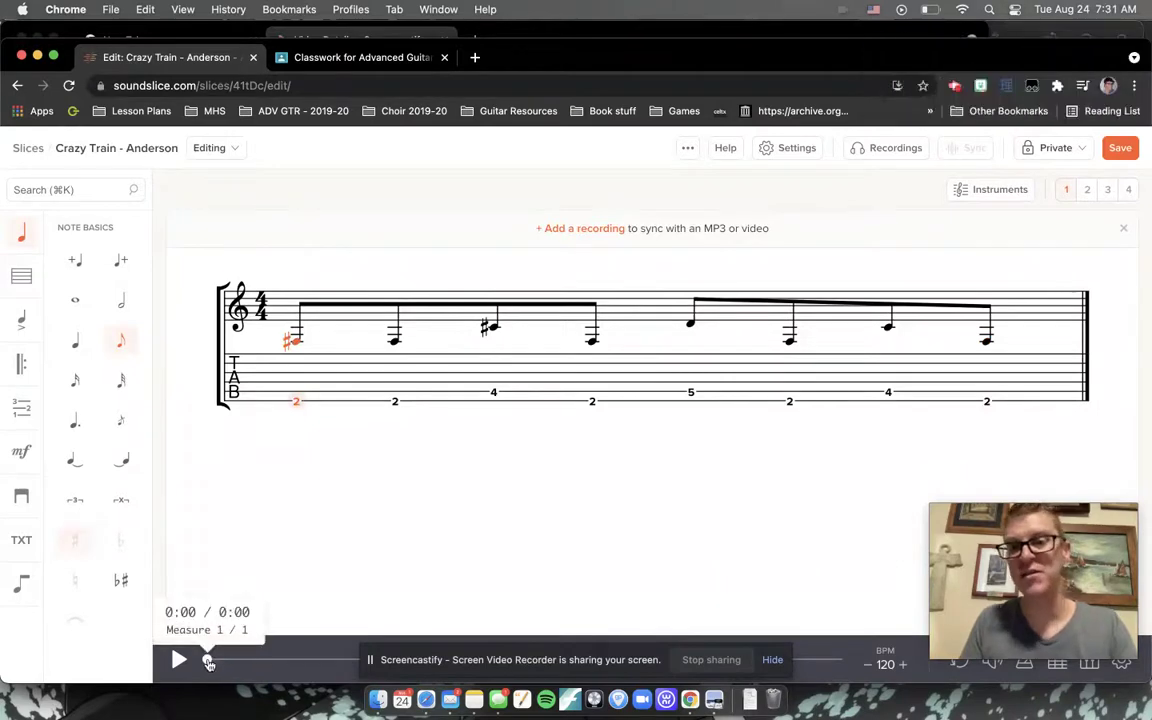
key(space)
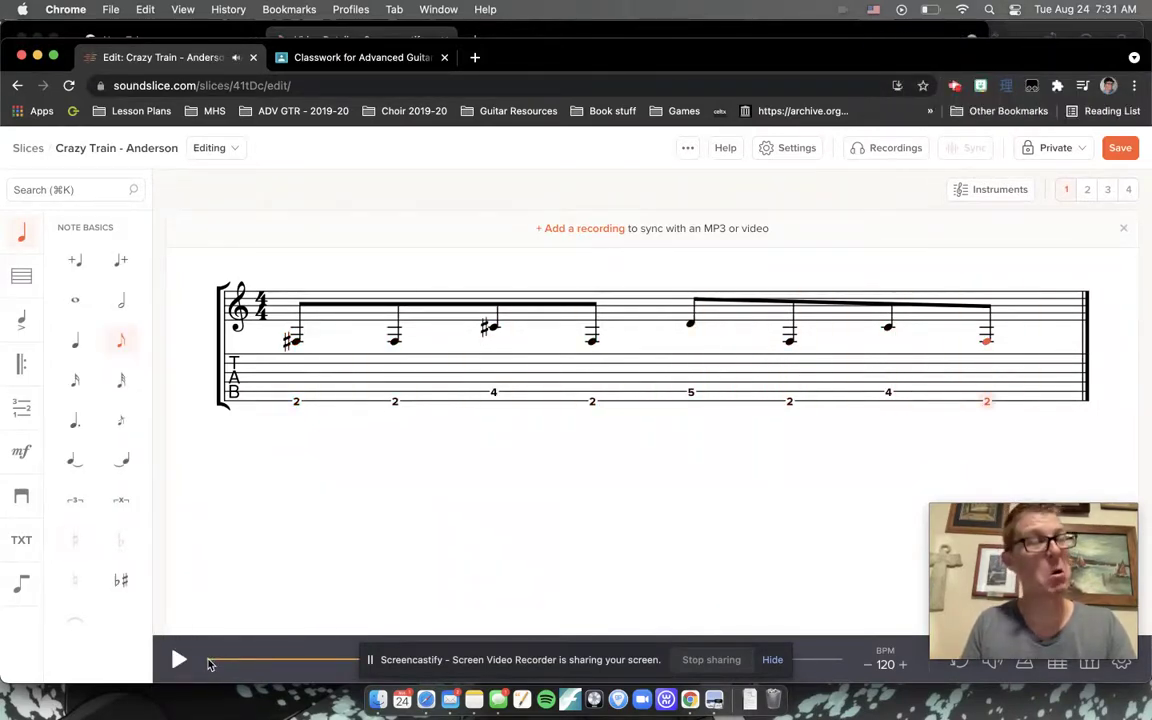
Fill bar 2 with tab notes 2 0 4 0 2 0 4 0 and play both bars.
key(Right)
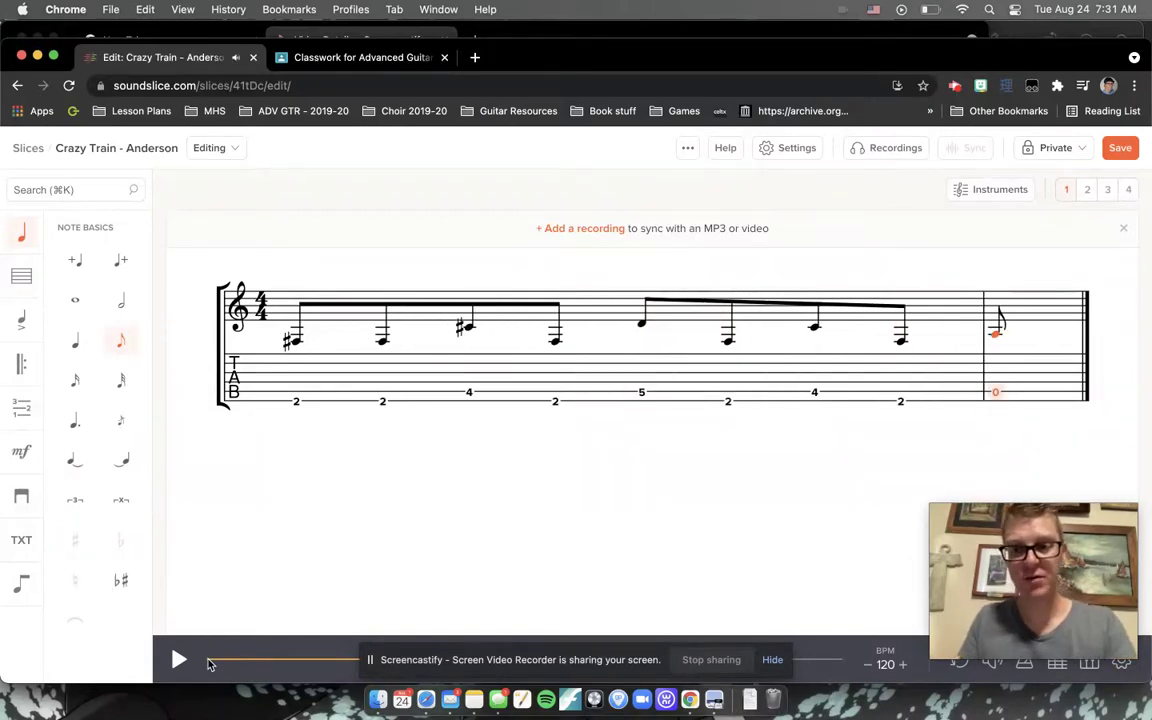
key(Down)
key(2)
key(Right)
key(Up)
key(0)
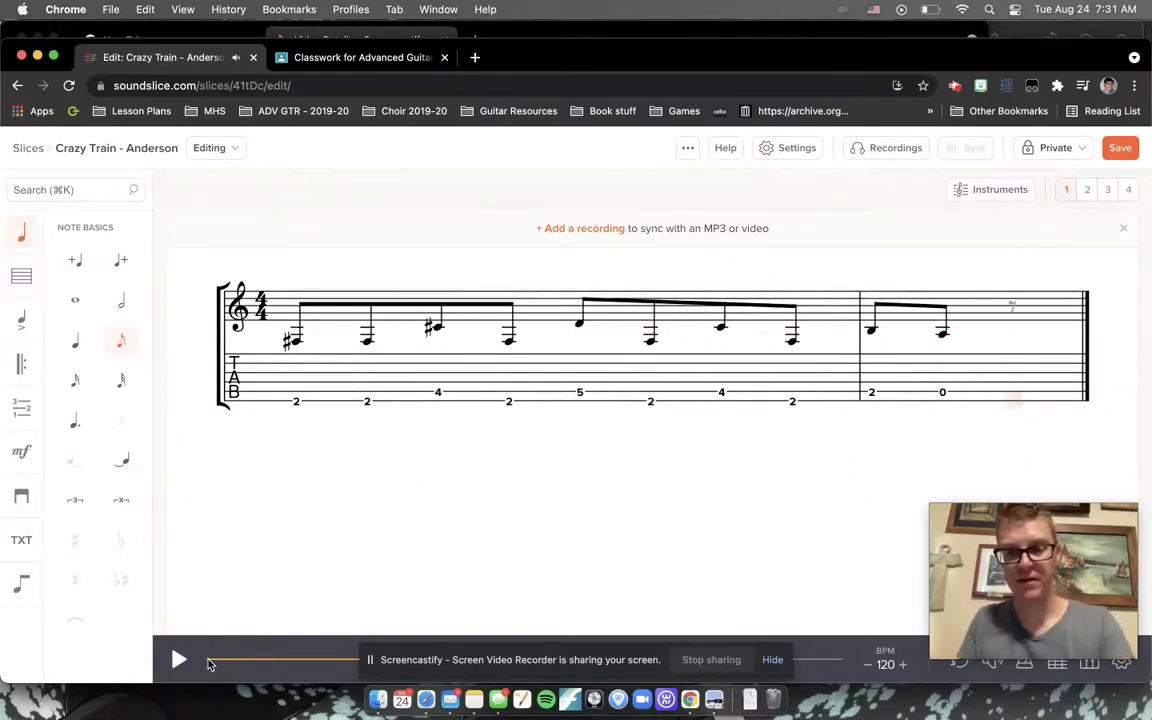
key(Right)
key(Down)
key(4)
key(Up)
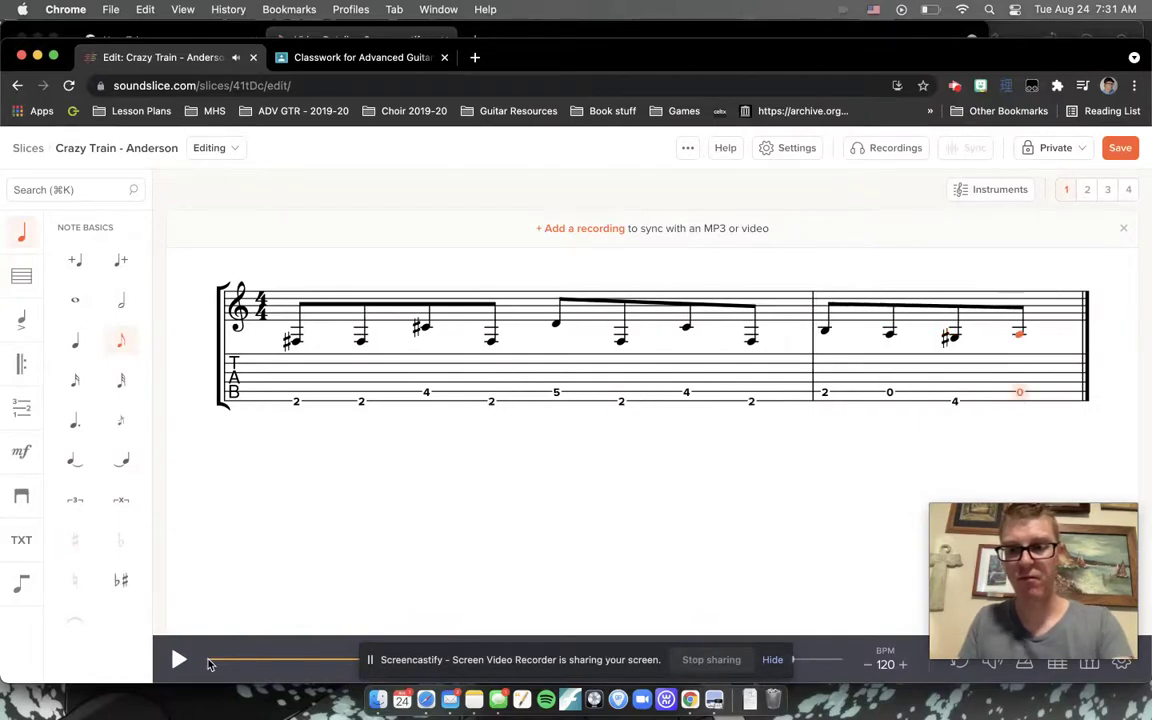
key(0)
key(2)
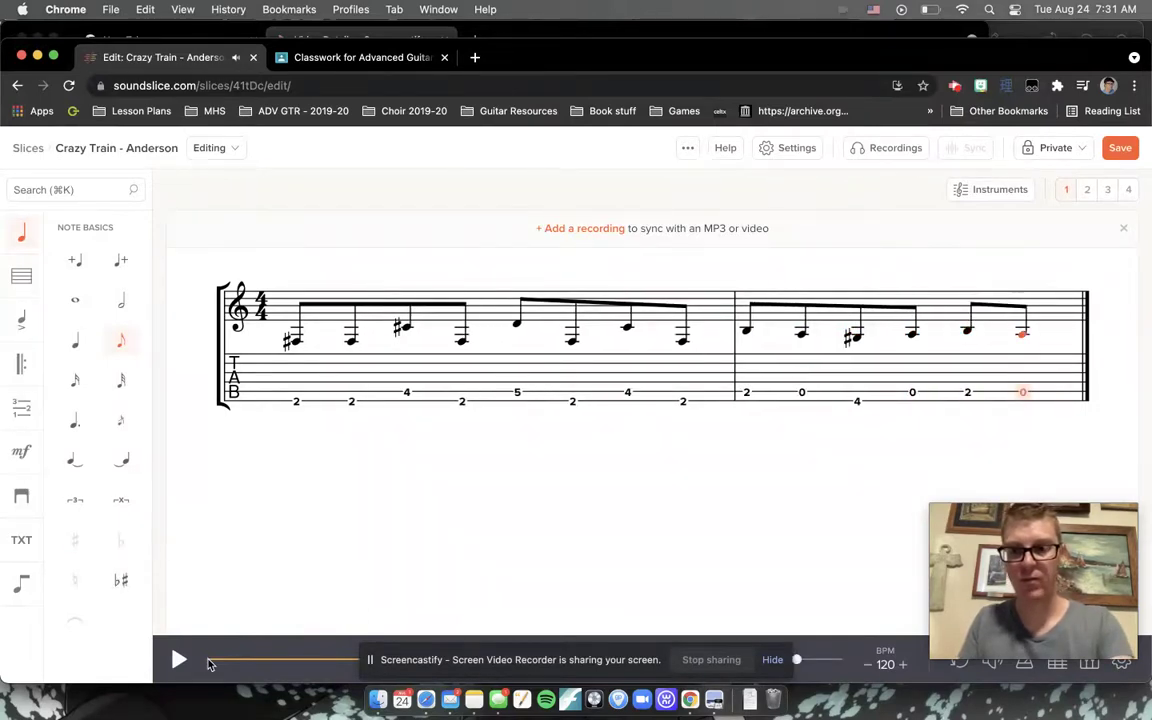
key(0)
key(Down)
key(4)
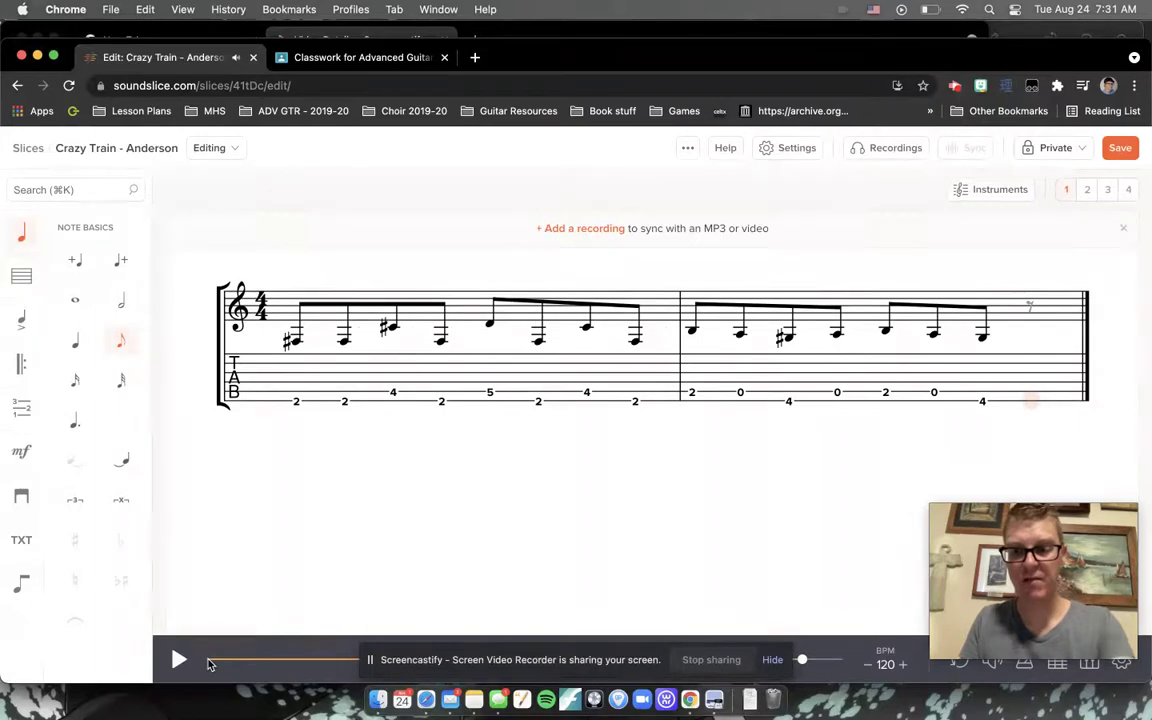
key(0)
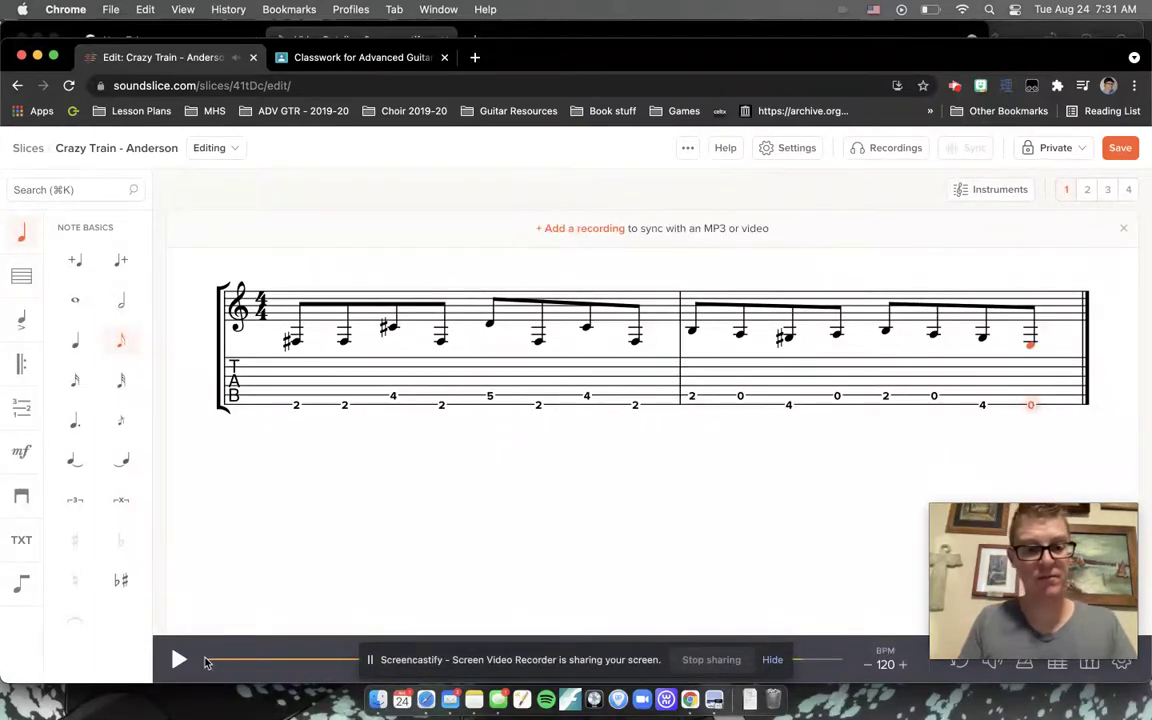
click(205, 661)
key(space)
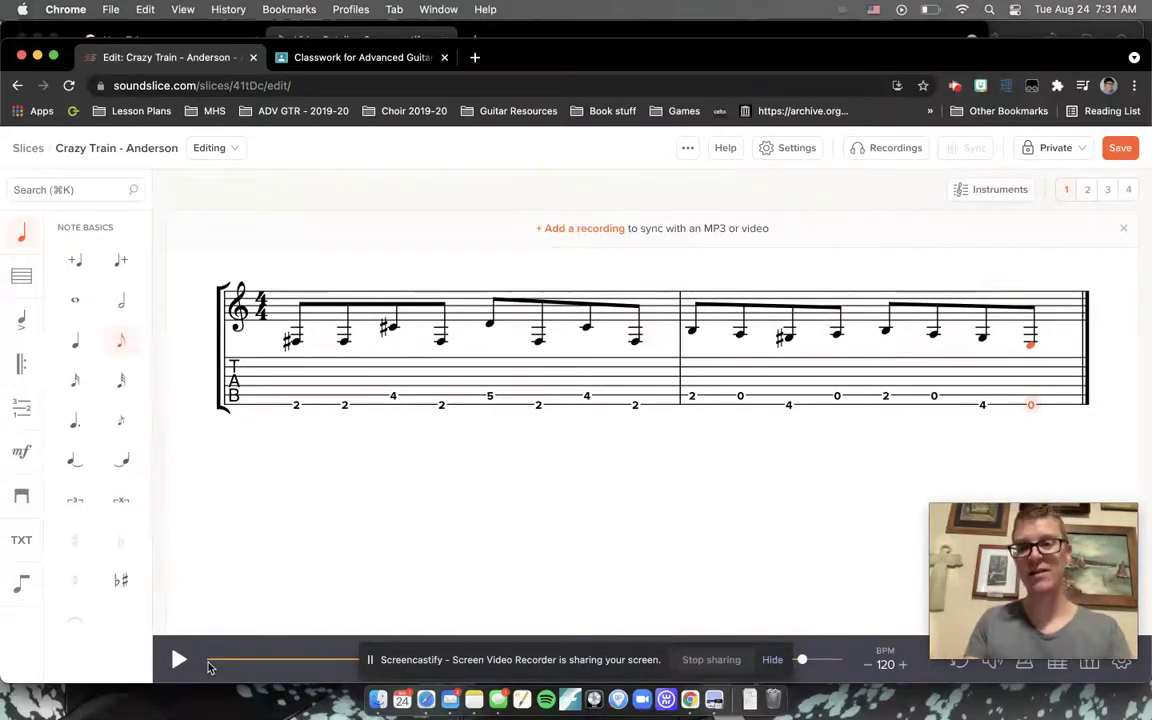
Copy bars 1–2, paste them as bars 3–4, and play the four-bar riff.
key(shift+Left)
key(shift+Left)
key(shift+Left)
key(shift+Left)
key(shift+Left)
key(shift+Left)
key(shift+Left)
key(shift+Left)
key(shift+Left)
key(shift+Left)
key(shift+Left)
key(shift+Left)
key(shift+Left)
key(shift+Left)
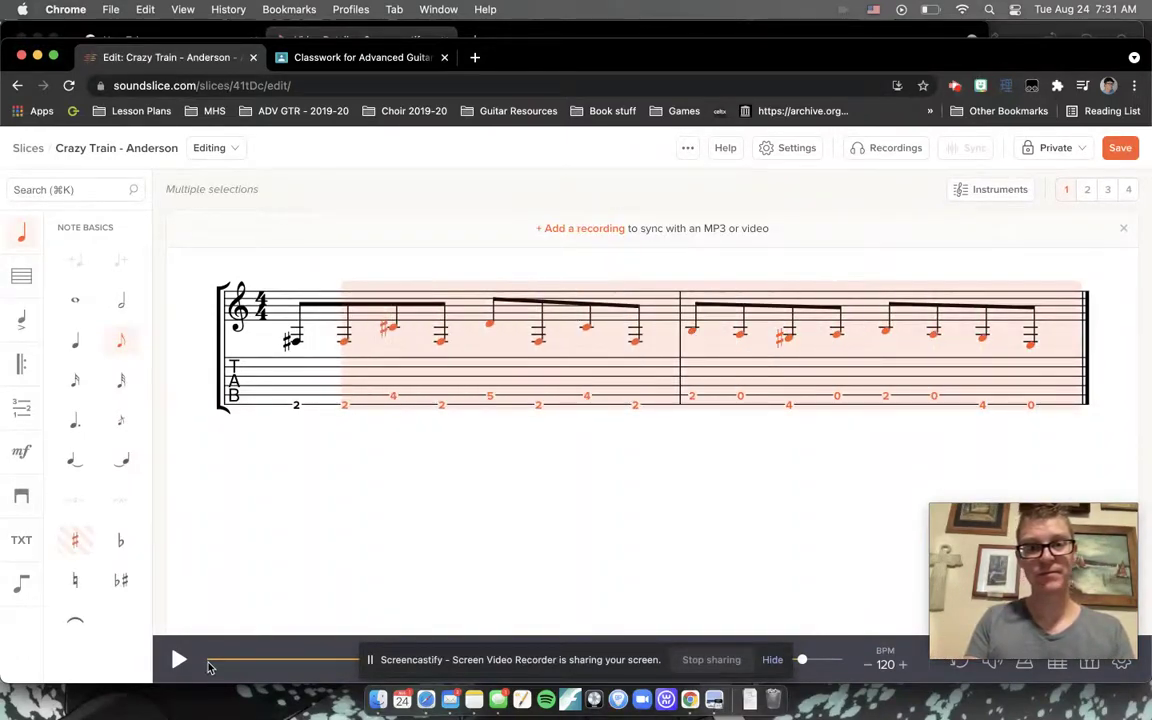
key(shift+Left)
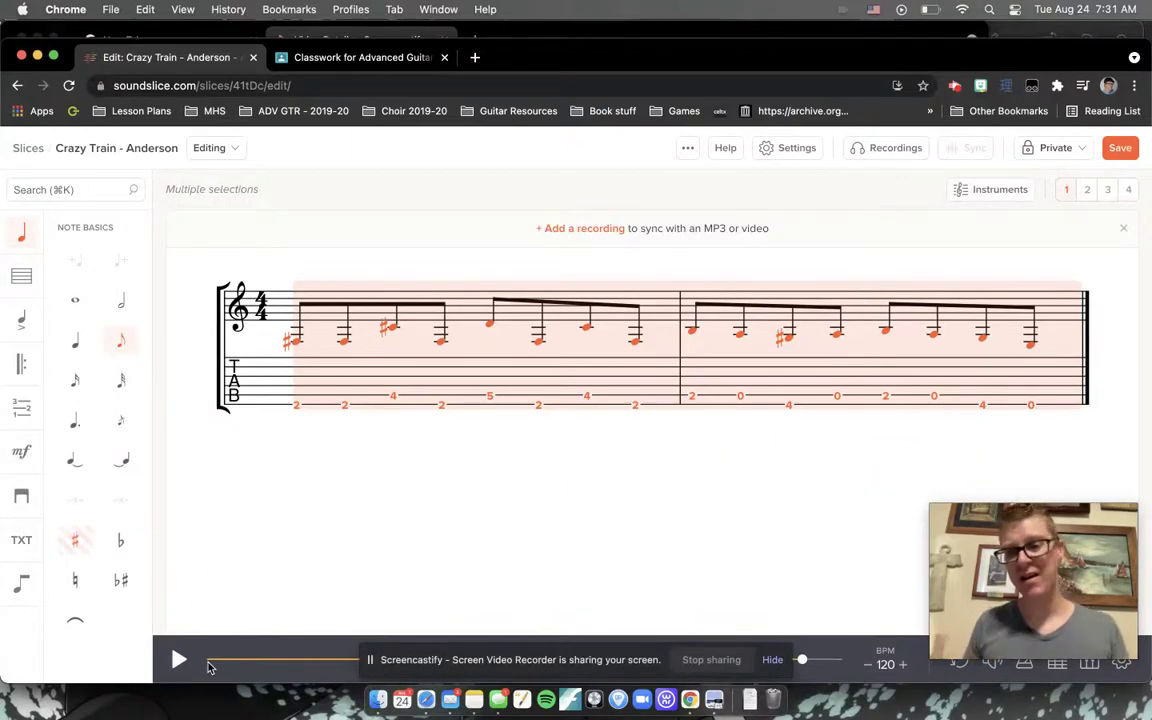
key(ctrl+c)
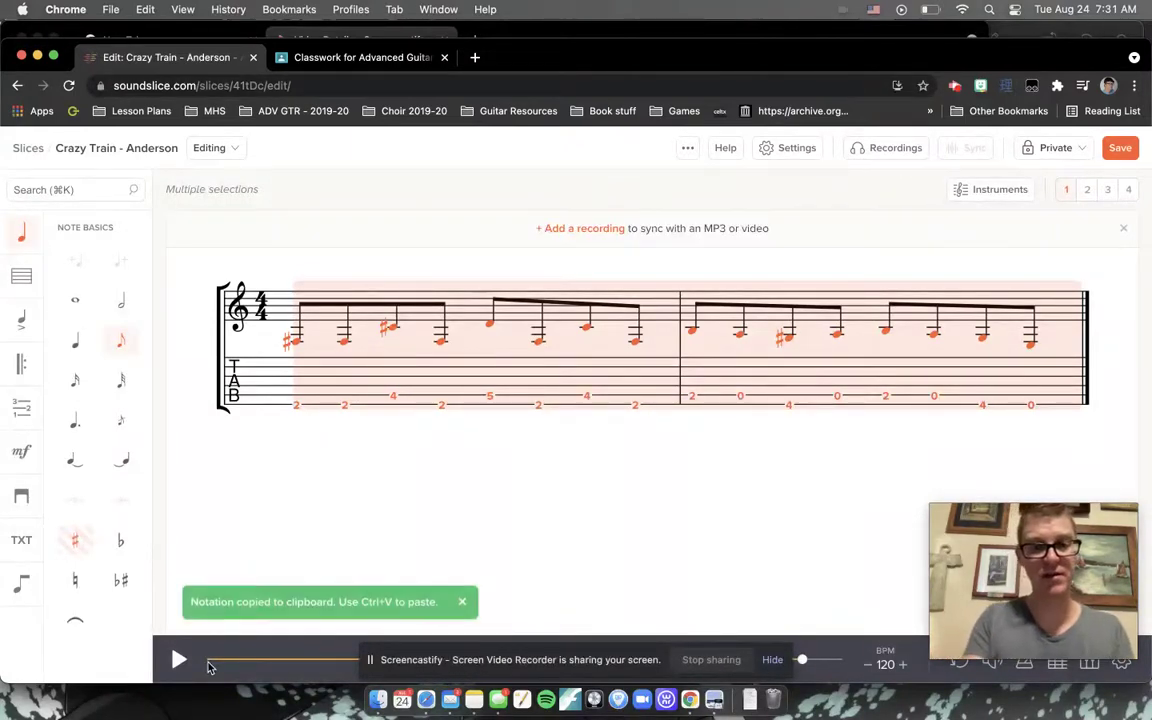
key(Right)
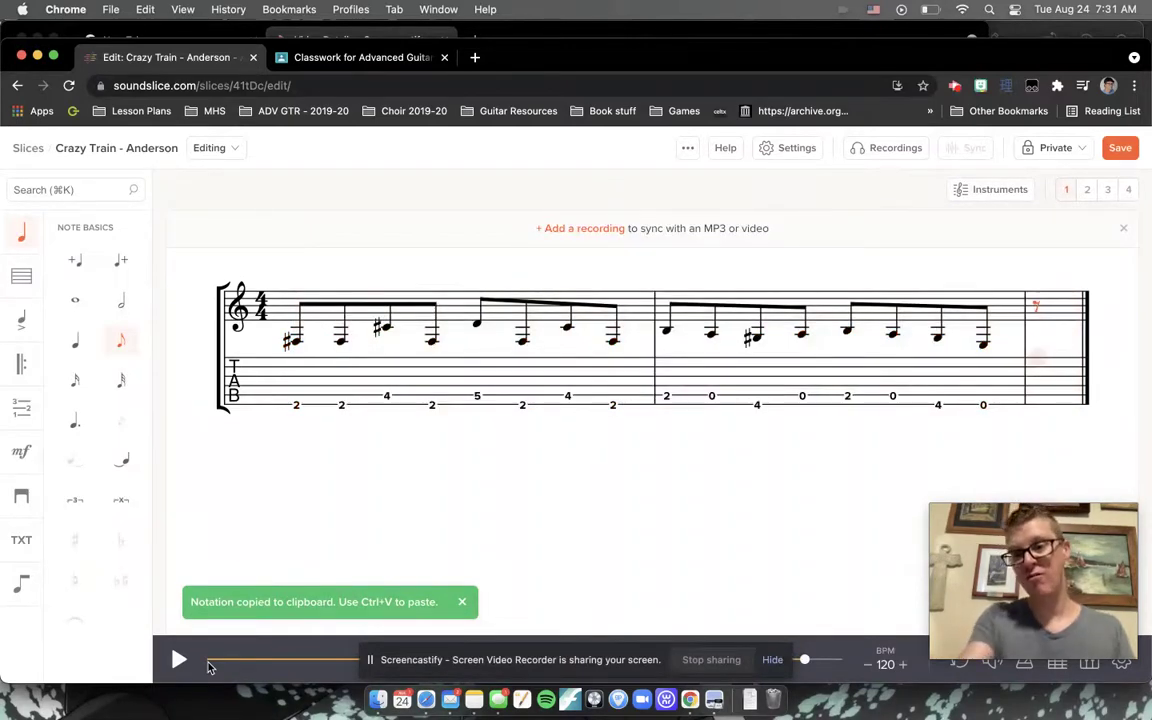
key(ctrl+v)
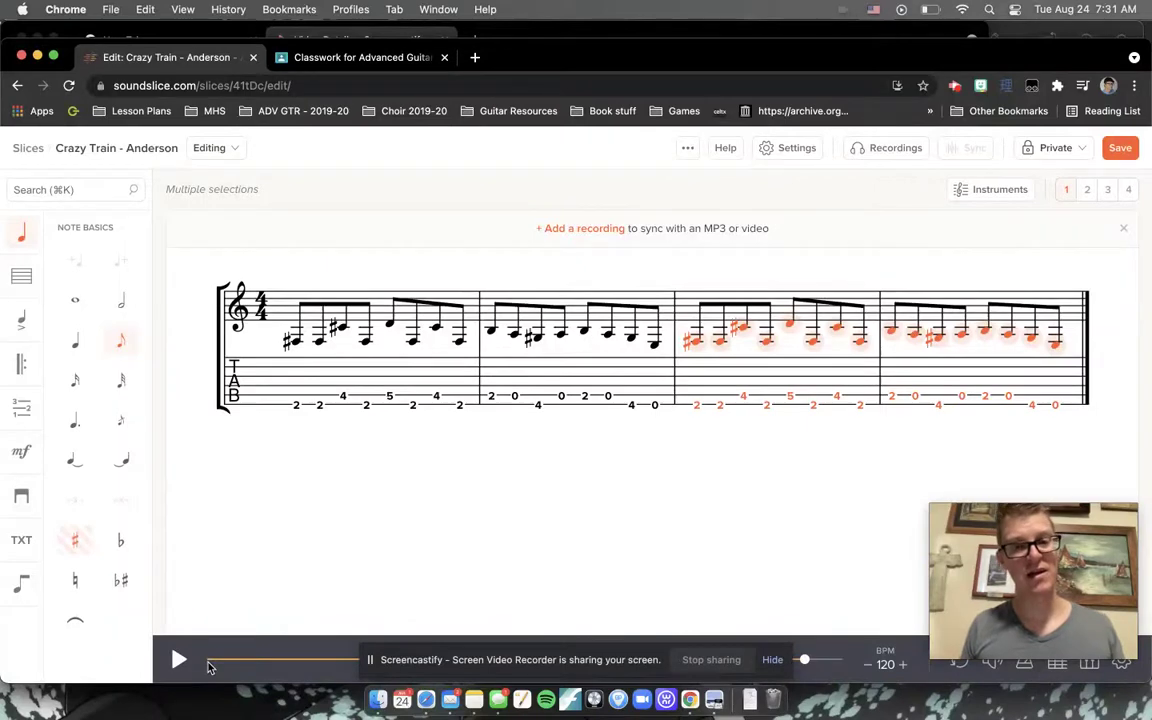
key(space)
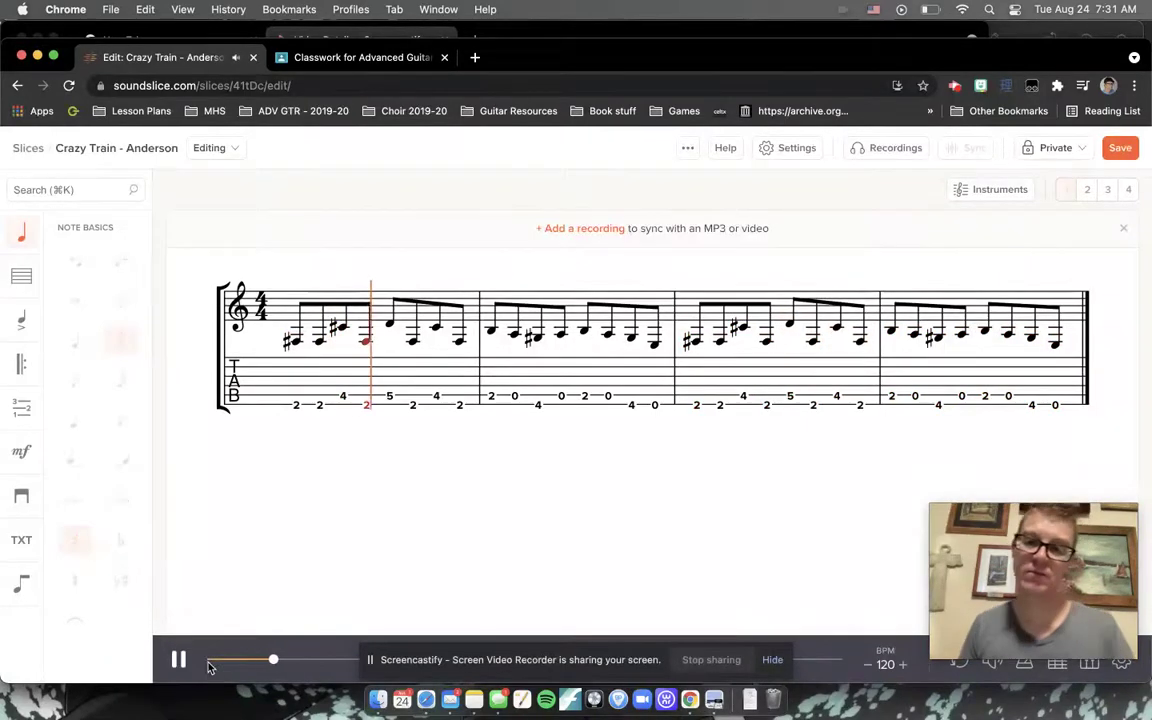